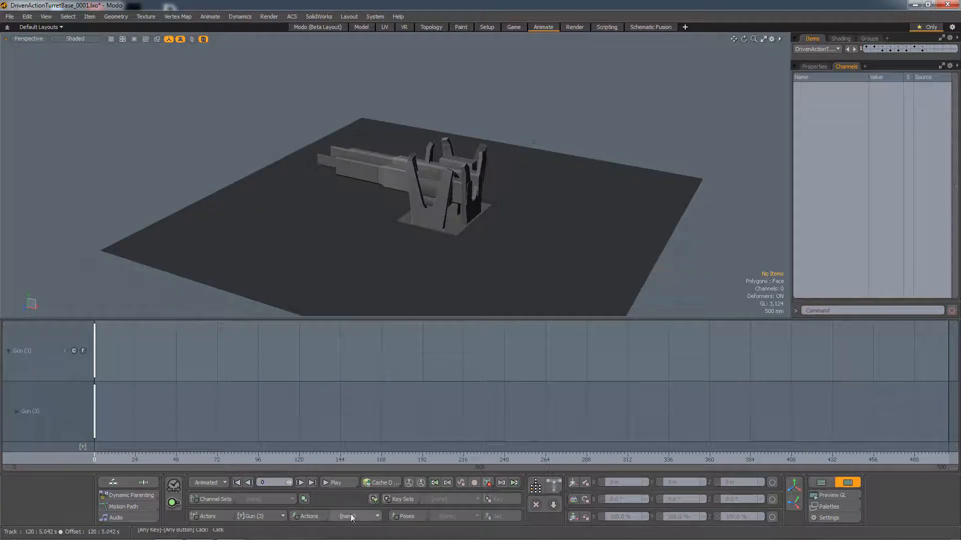
- Preview the Gun actor's Deploy and Rotate actions by selecting each one and scrubbing through the timeline
click(371, 515)
click(370, 523)
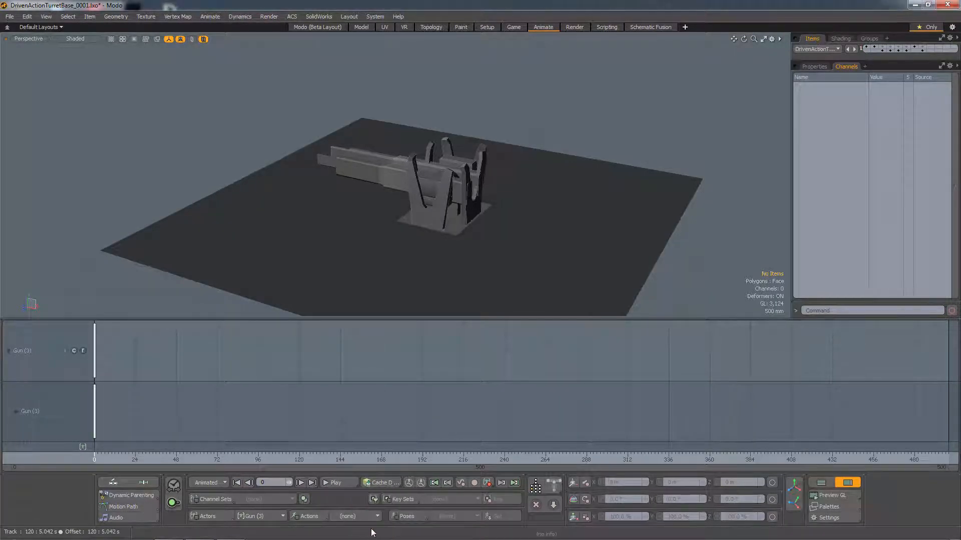
mouse_move(101, 458)
mouse_down()
mouse_move(405, 460)
mouse_move(94, 459)
mouse_up()
click(356, 516)
click(356, 522)
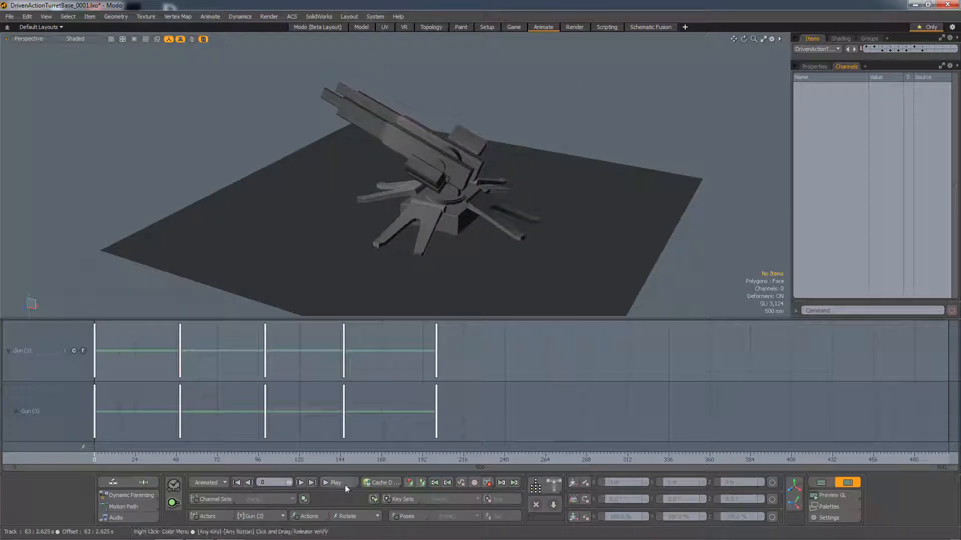
- Select the Gun actor's Deploy action, set it as a driven action and key its driver forward from frame 0
click(362, 516)
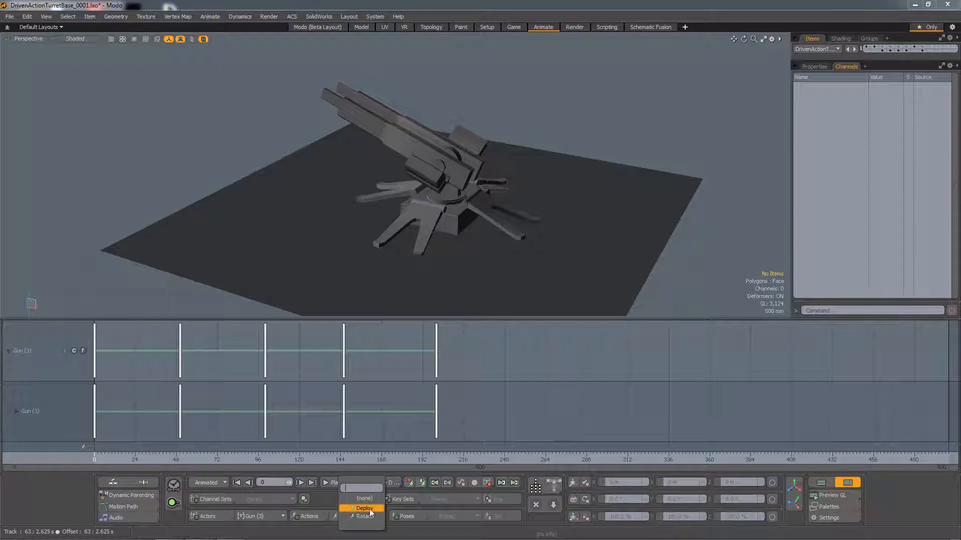
click(363, 509)
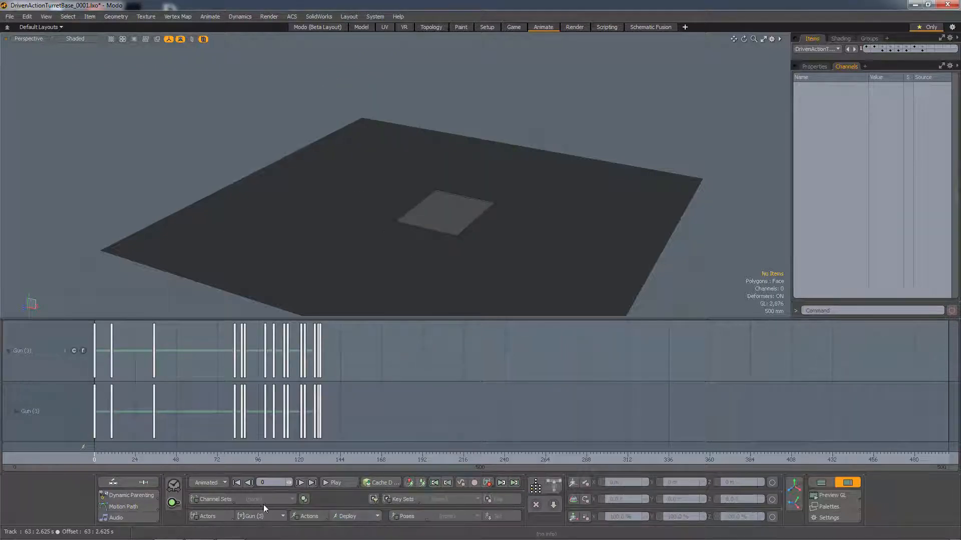
click(306, 516)
drag(279, 415, 69, 180)
click(109, 199)
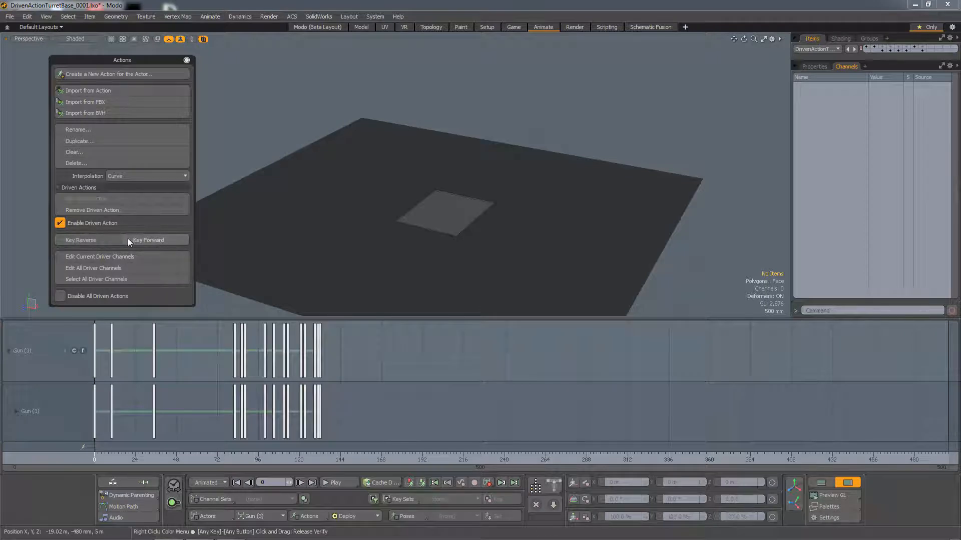
click(150, 240)
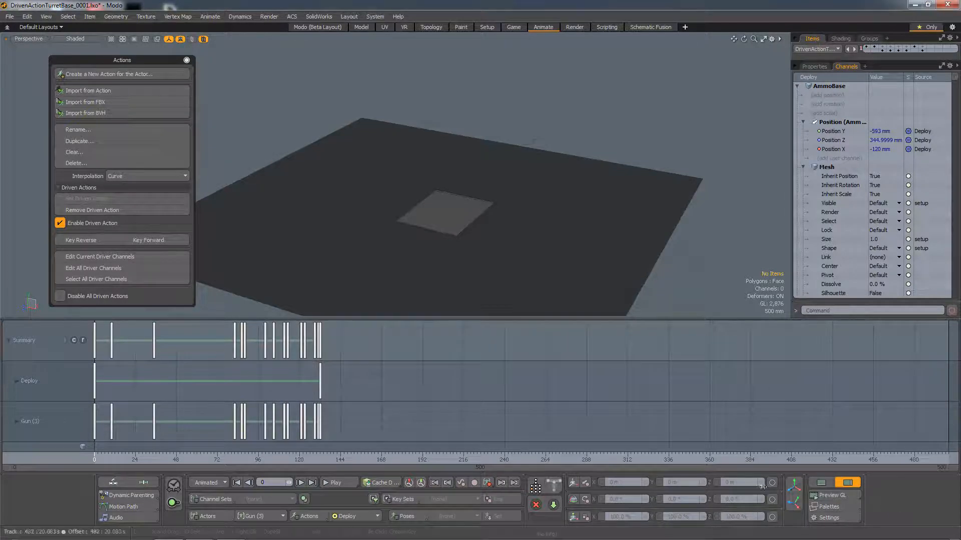
- Try stretching the Deploy driver's end key to about frame 274 and scrub through the slower deployment
mouse_move(95, 458)
mouse_down()
mouse_move(316, 458)
mouse_move(94, 458)
mouse_up()
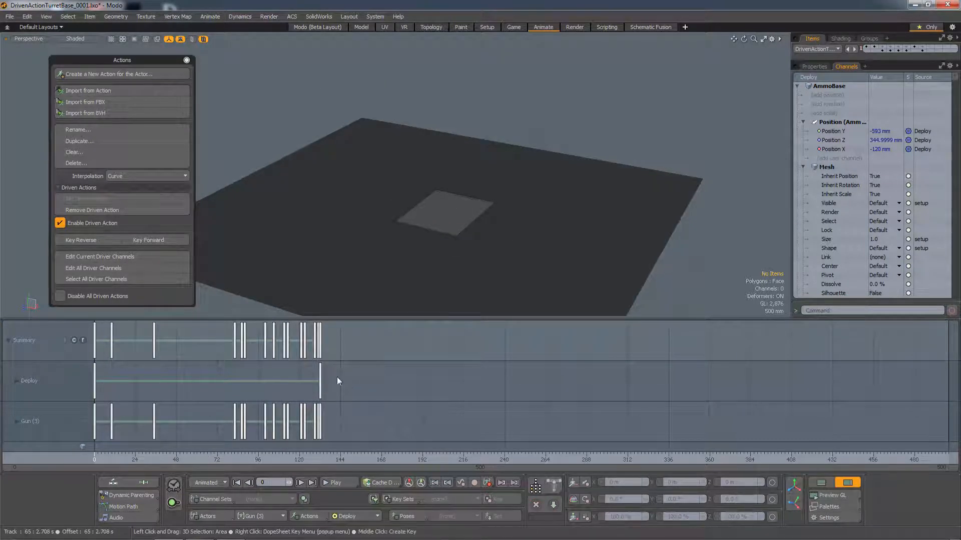
click(317, 370)
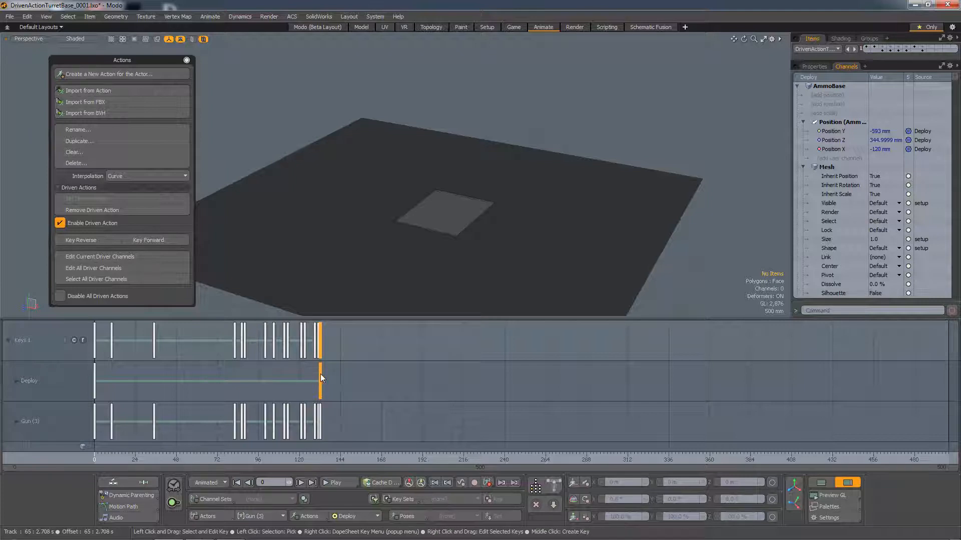
drag(320, 375, 563, 379)
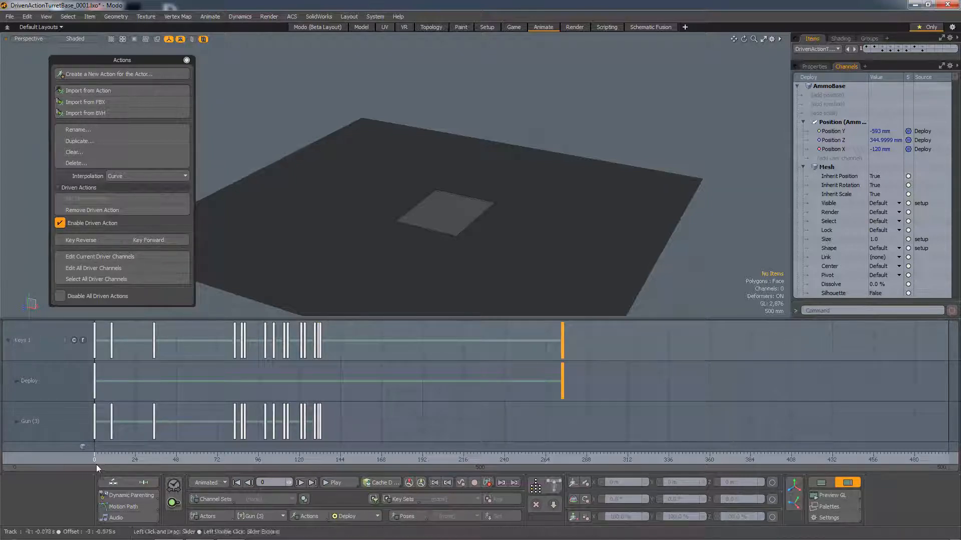
mouse_move(96, 461)
mouse_down()
mouse_move(572, 459)
mouse_move(94, 460)
mouse_up()
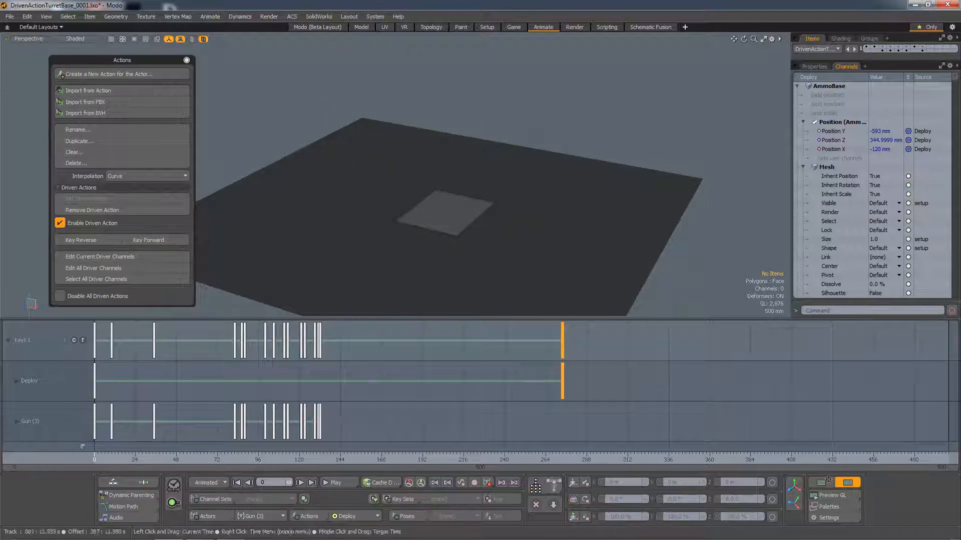
- Shift the Deploy driver's end key in the dope sheet to about frame 150
click(559, 392)
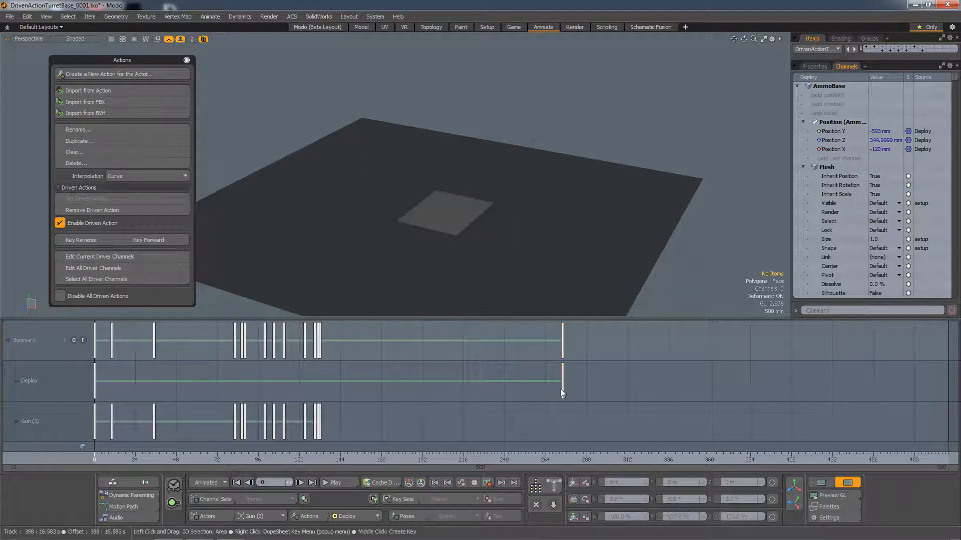
drag(563, 392, 461, 392)
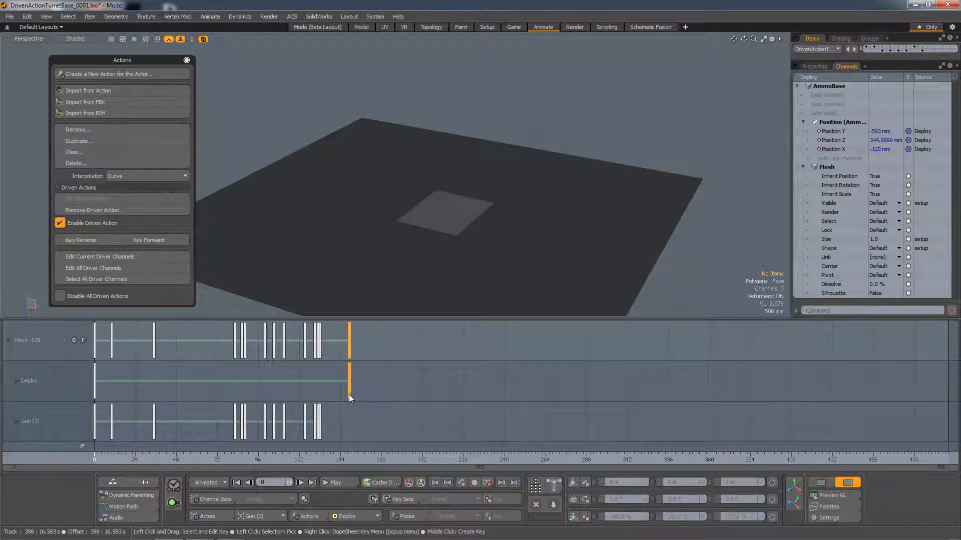
drag(349, 395, 351, 394)
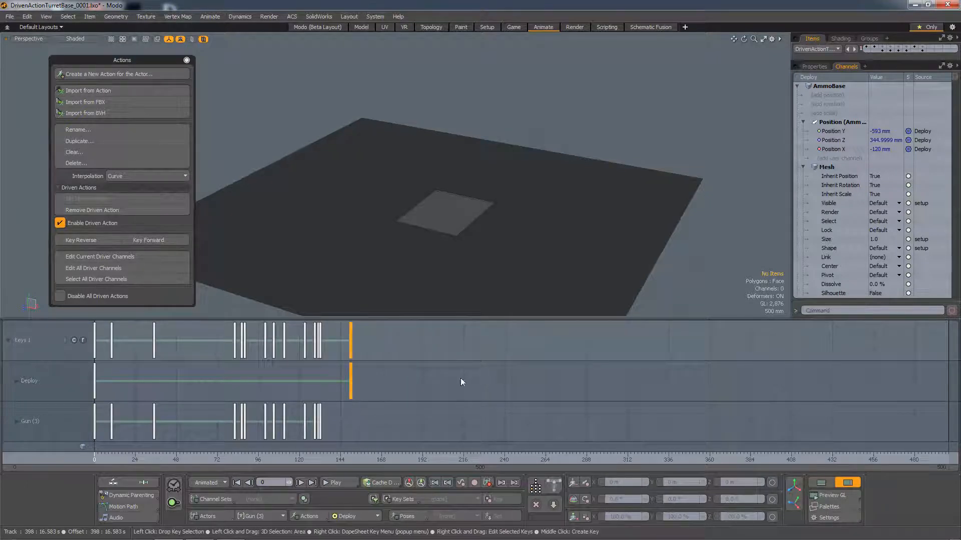
- Switch to the Rotate action, disable all driven actions and scrub its motion to frame 150
click(363, 517)
click(365, 523)
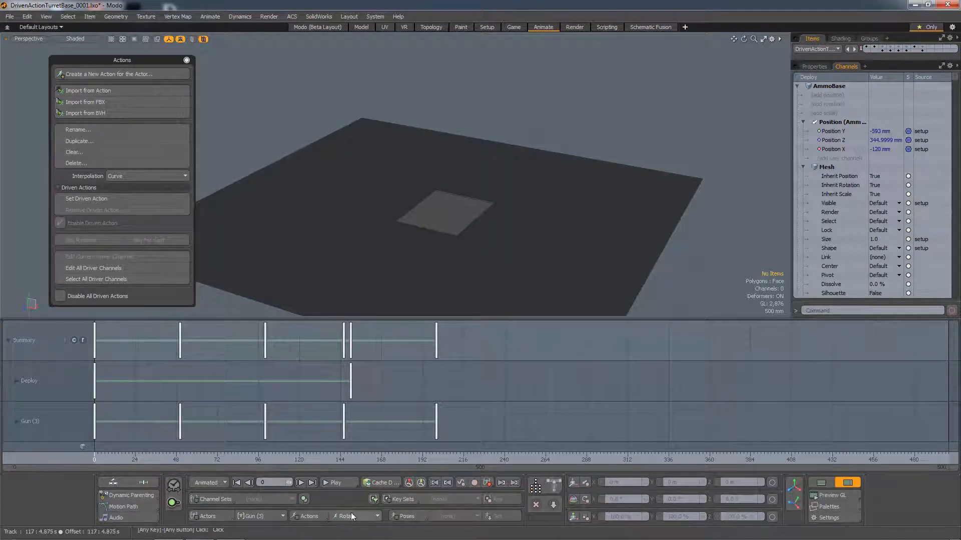
click(60, 296)
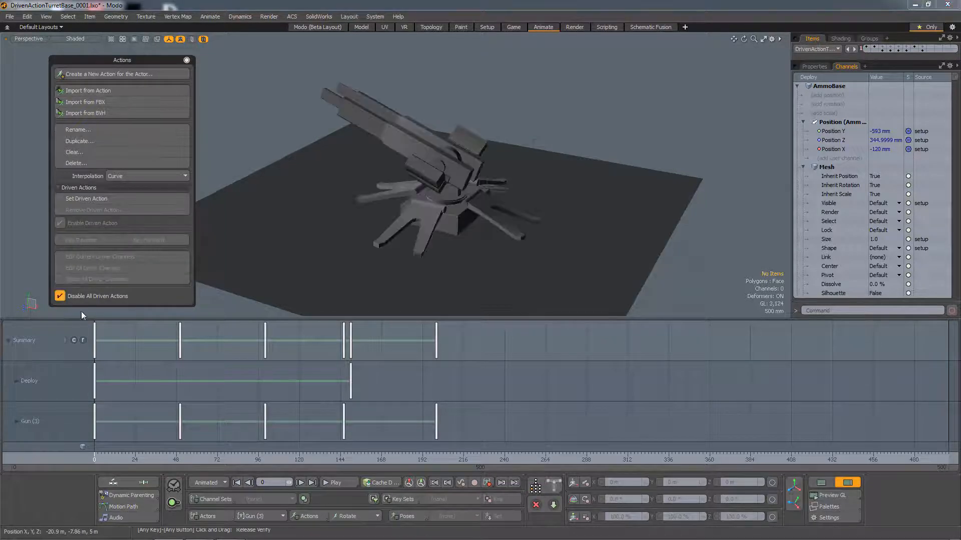
drag(186, 456, 351, 458)
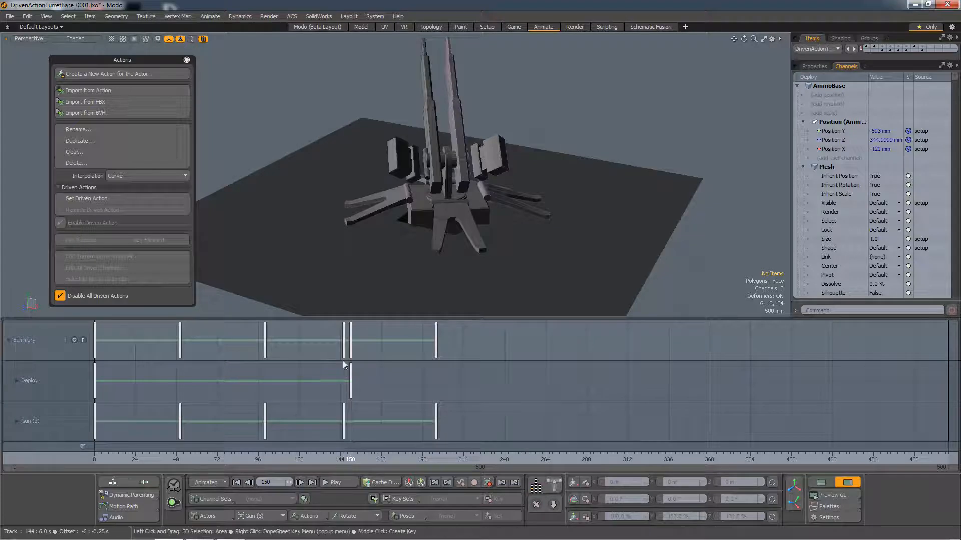
- Re-enable the driven actions, set Rotate as a driven action keyed forward from frame 150, and scrub to check it
click(63, 298)
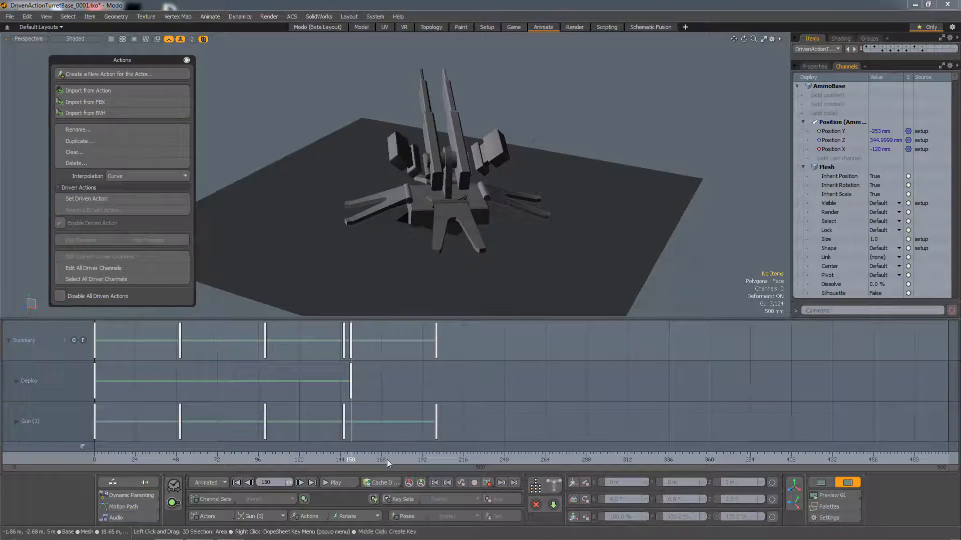
click(106, 199)
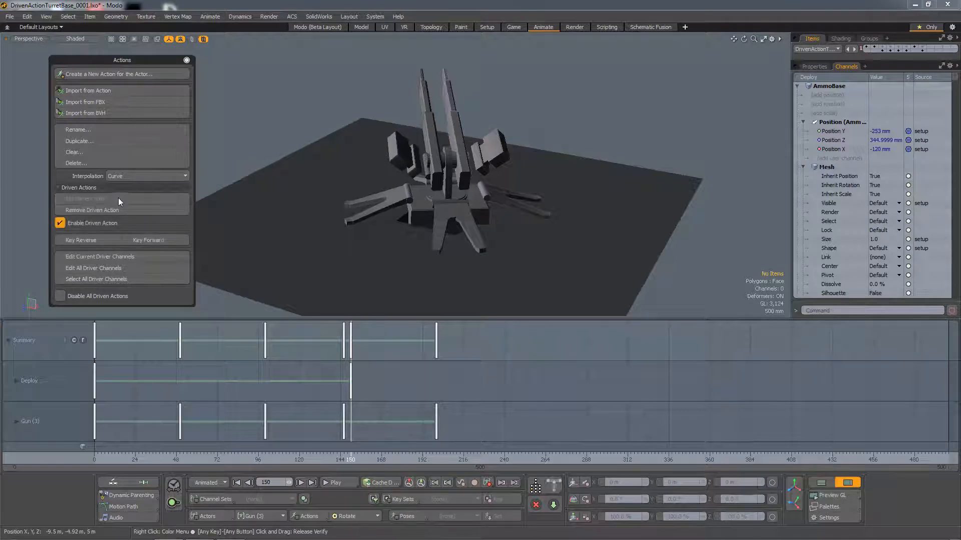
click(155, 240)
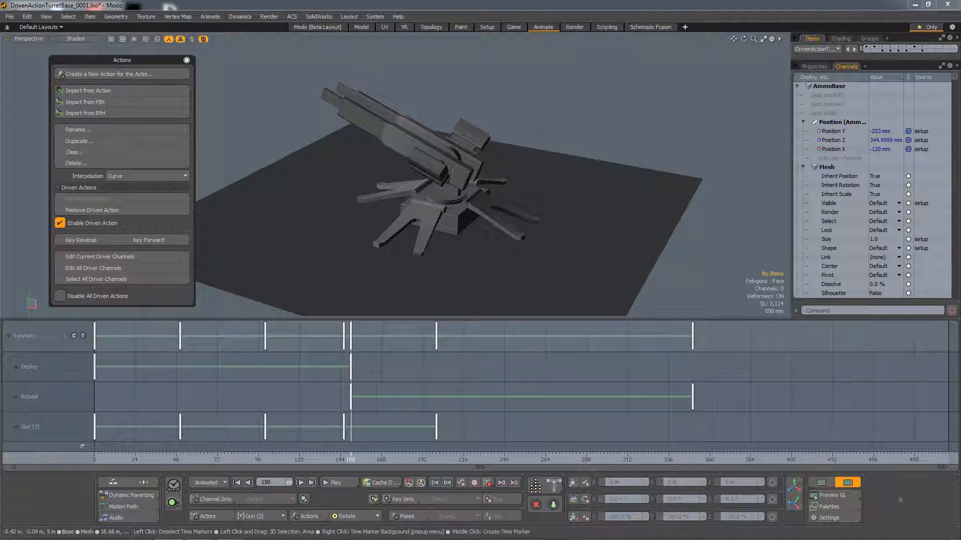
drag(346, 455, 277, 455)
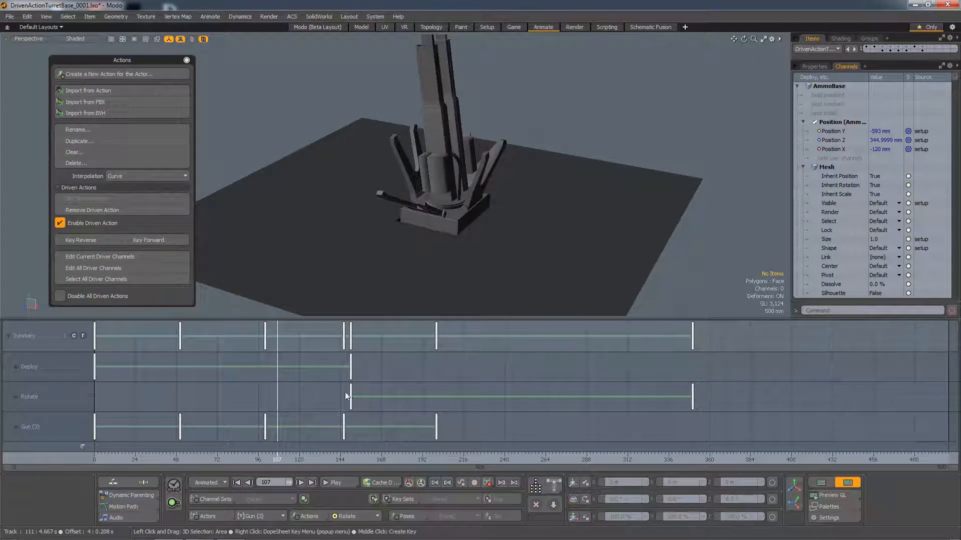
- Open all driver channels in the Graph Editor and add Deploy driver keys at frame 286 with 100% and frame 434 with 3%
click(116, 270)
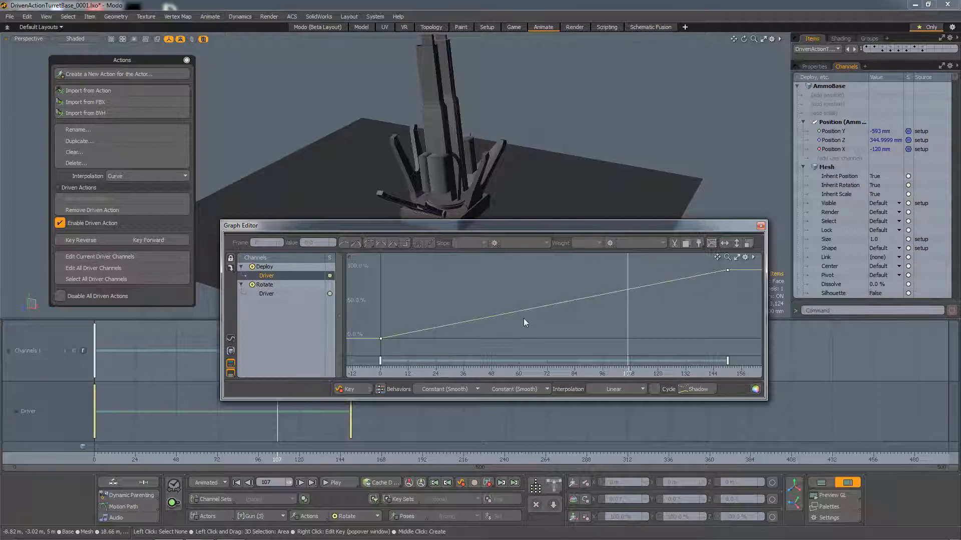
alt+shift+right_drag(544, 322, 471, 324)
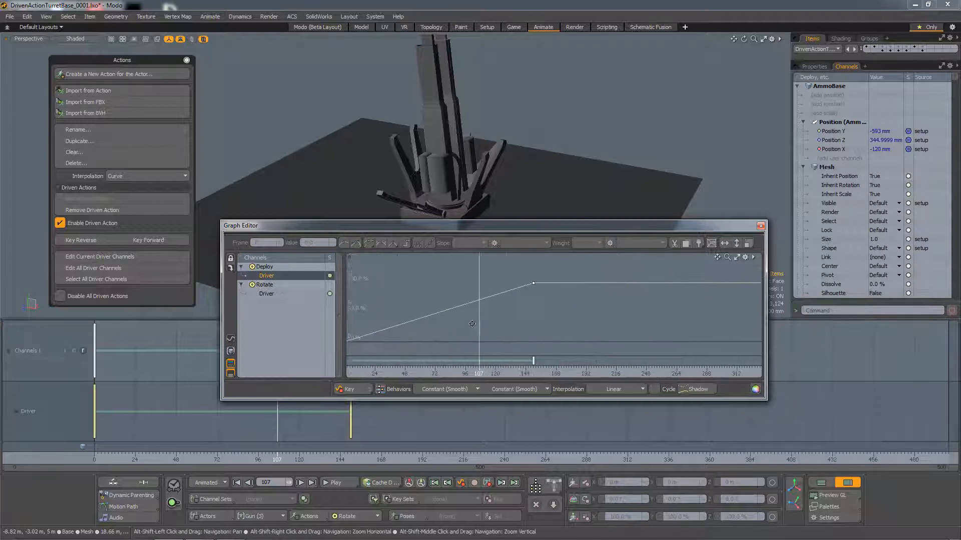
mouse_move(471, 324)
alt+shift+mouse_down()
mouse_move(503, 327)
mouse_move(465, 328)
alt+shift+mouse_up()
alt+drag(575, 323, 530, 320)
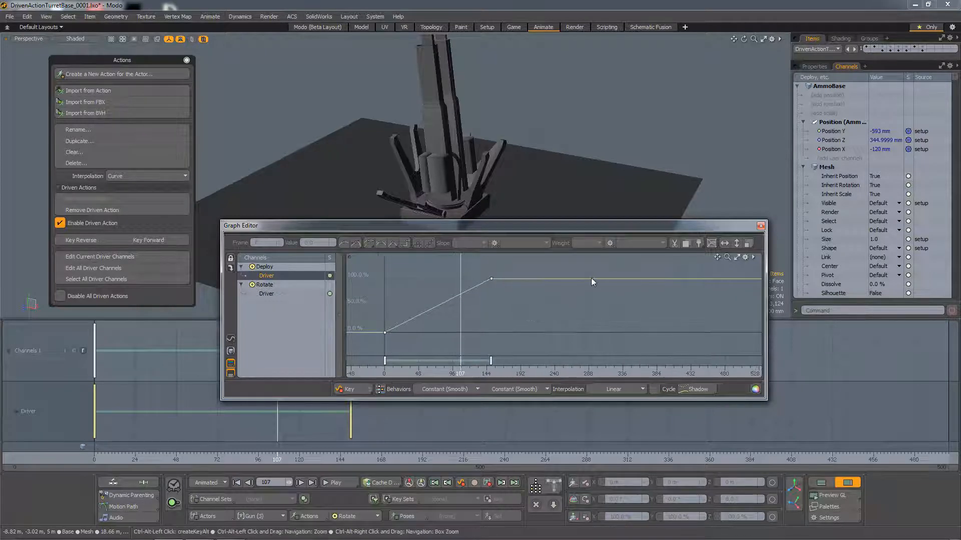
ctrl+alt+click(587, 280)
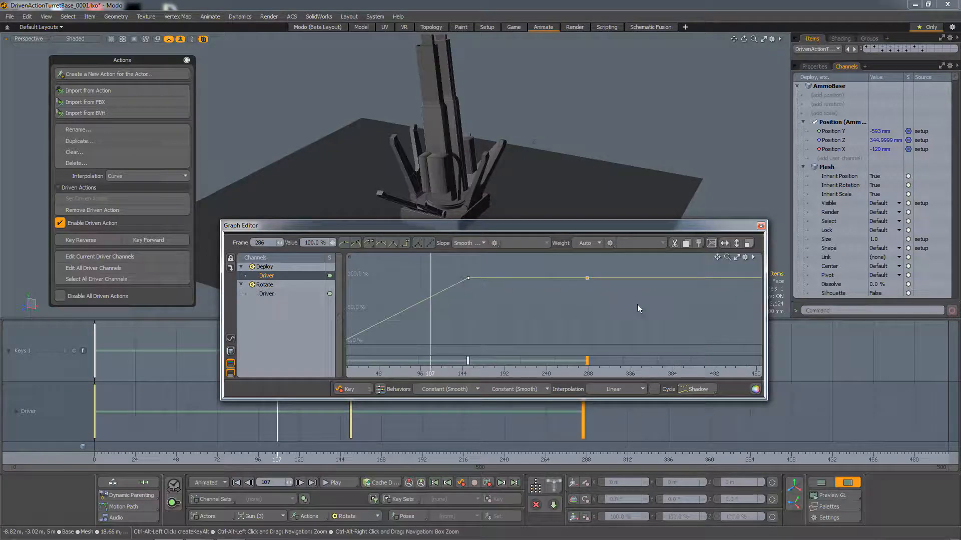
ctrl+alt+click(717, 346)
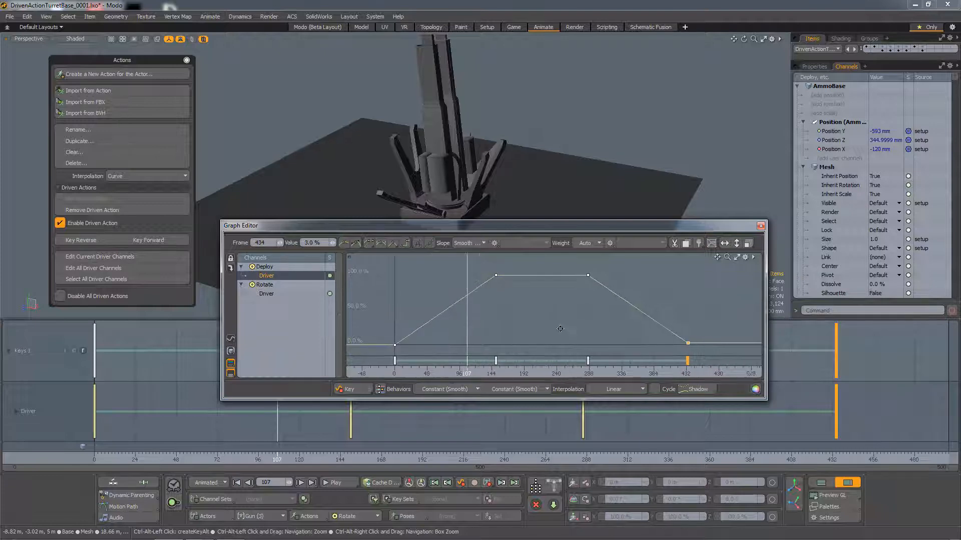
- Change the Deploy driver's interpolation from linear to Curve and steepen the tangent leaving its key at frame 0
click(640, 389)
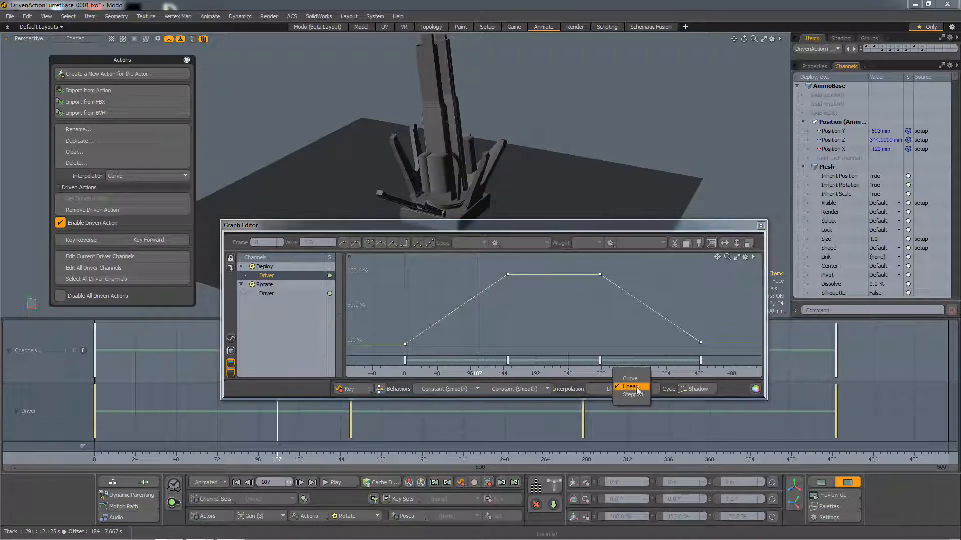
click(631, 380)
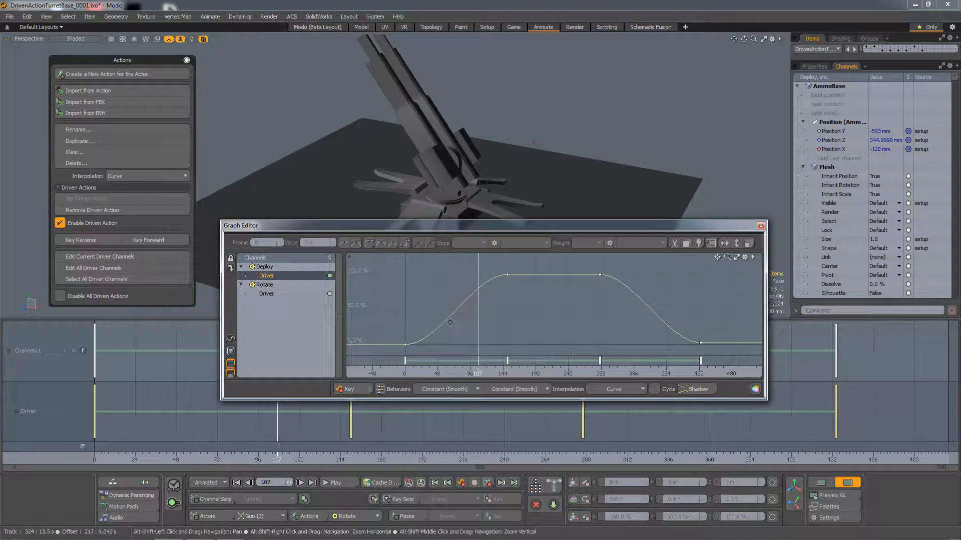
middle_drag(426, 334, 474, 333)
ctrl+alt+drag(473, 330, 484, 298)
click(450, 345)
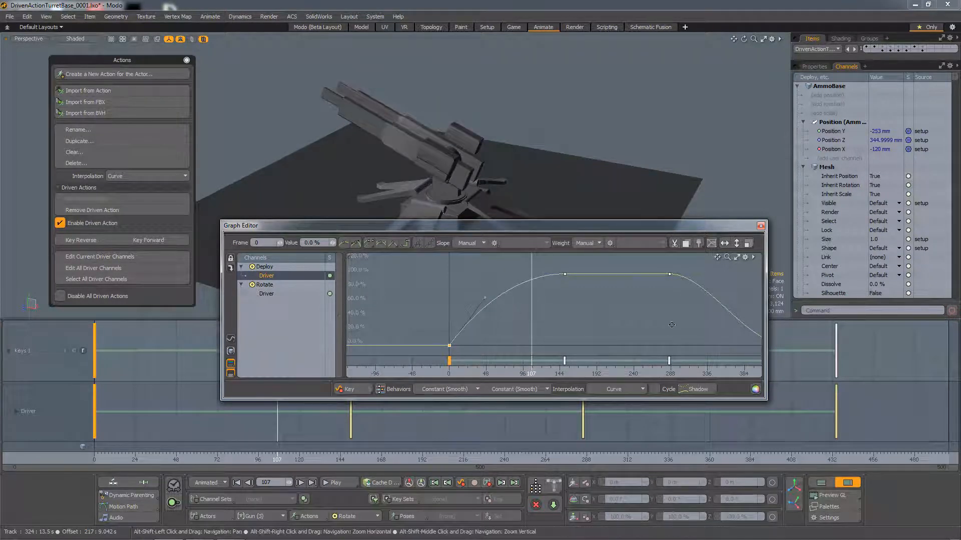
- Steepen the tangent entering the Deploy driver's last key and move that key to frame 437 at 0%
alt+shift+drag(672, 325, 539, 325)
click(651, 342)
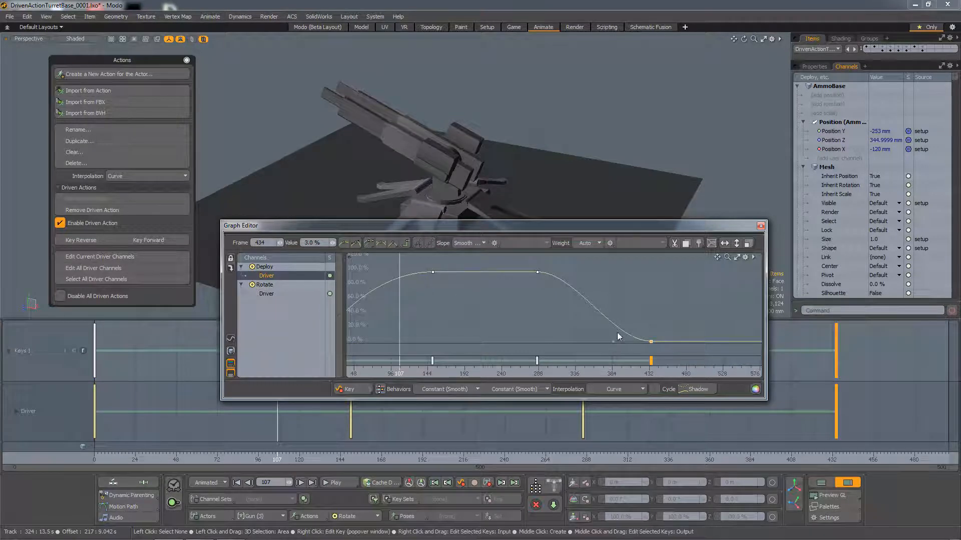
drag(613, 341, 650, 308)
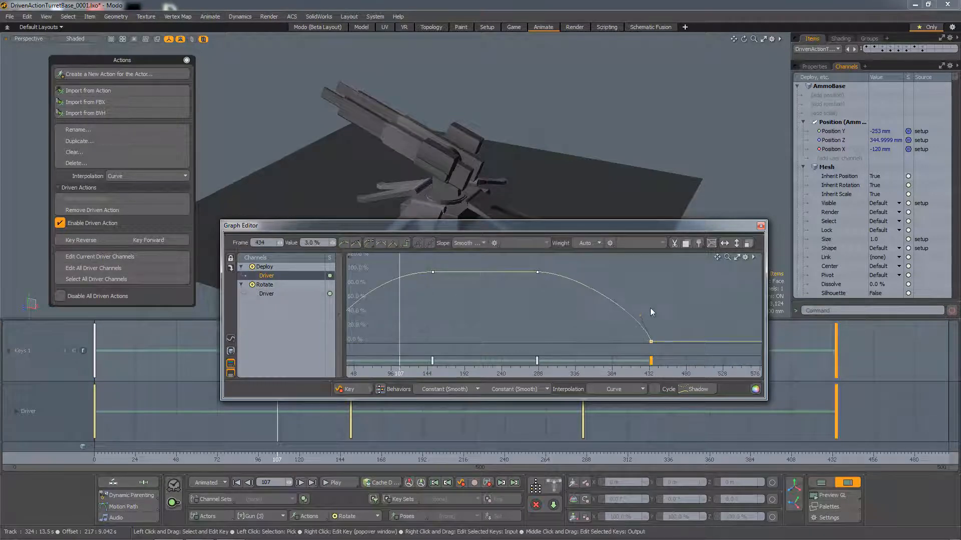
drag(651, 342, 653, 343)
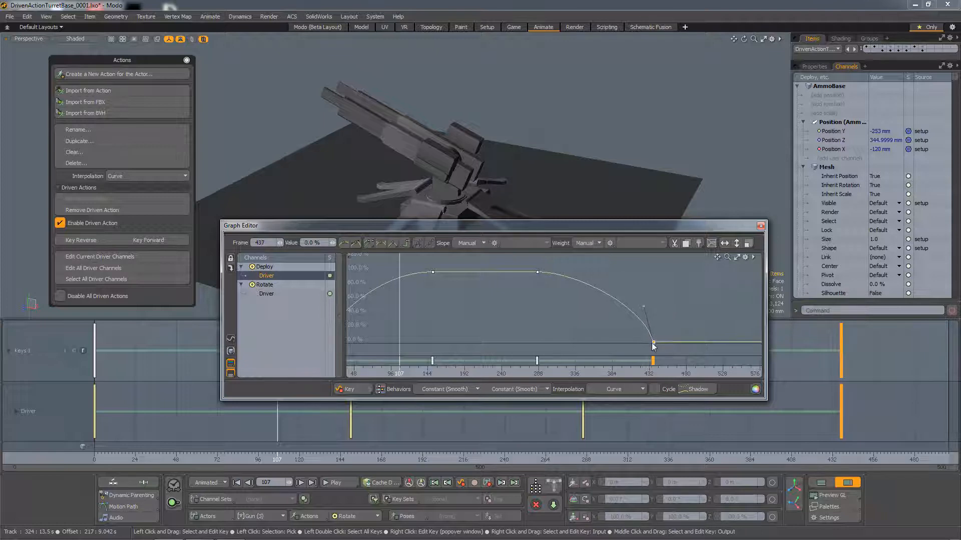
- Show the Rotate driver curve together with Deploy's and expand the Driver row in the dope sheet to list both channels
drag(541, 227, 465, 198)
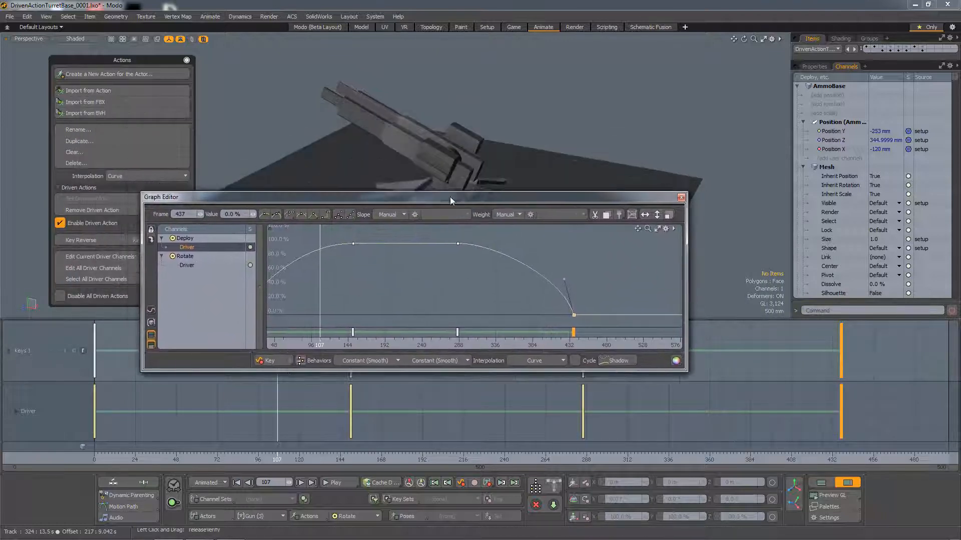
shift+click(194, 266)
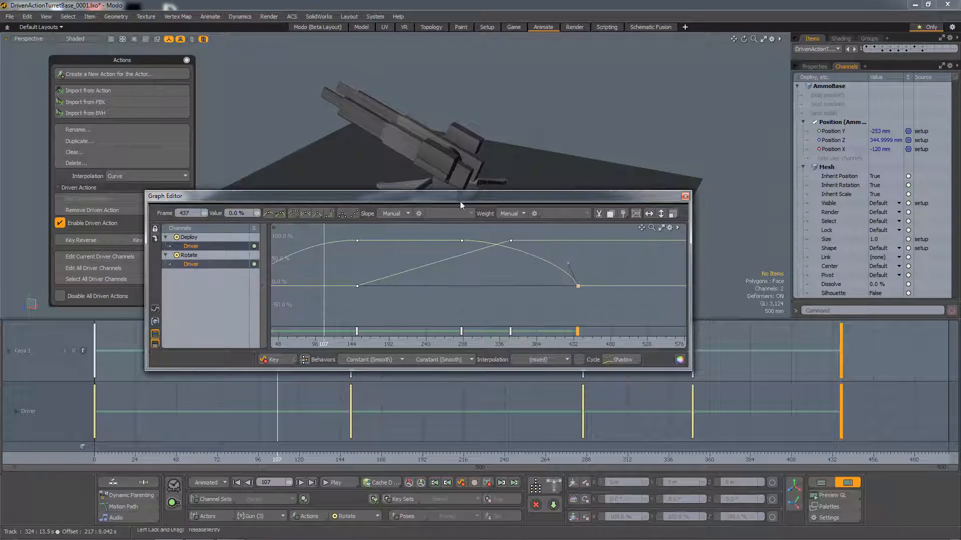
drag(460, 200, 412, 111)
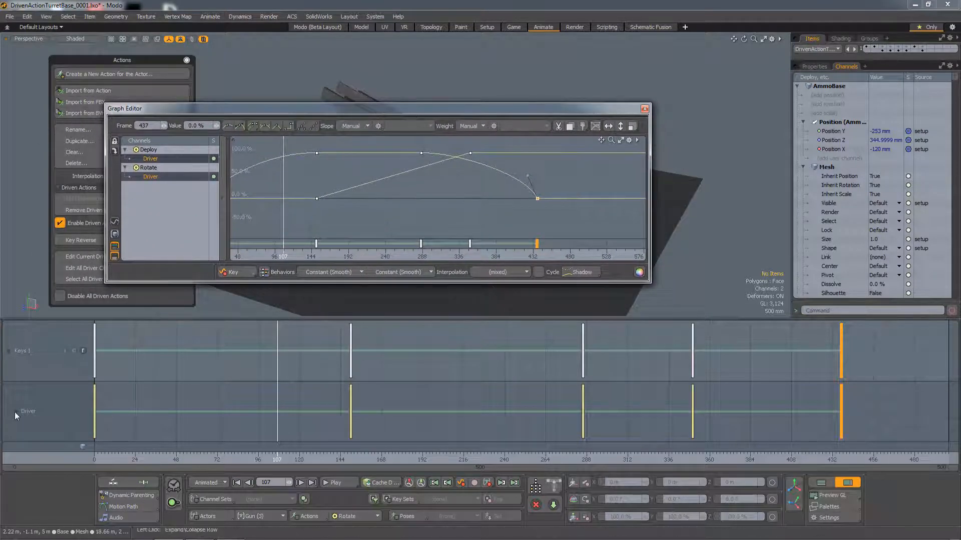
click(16, 411)
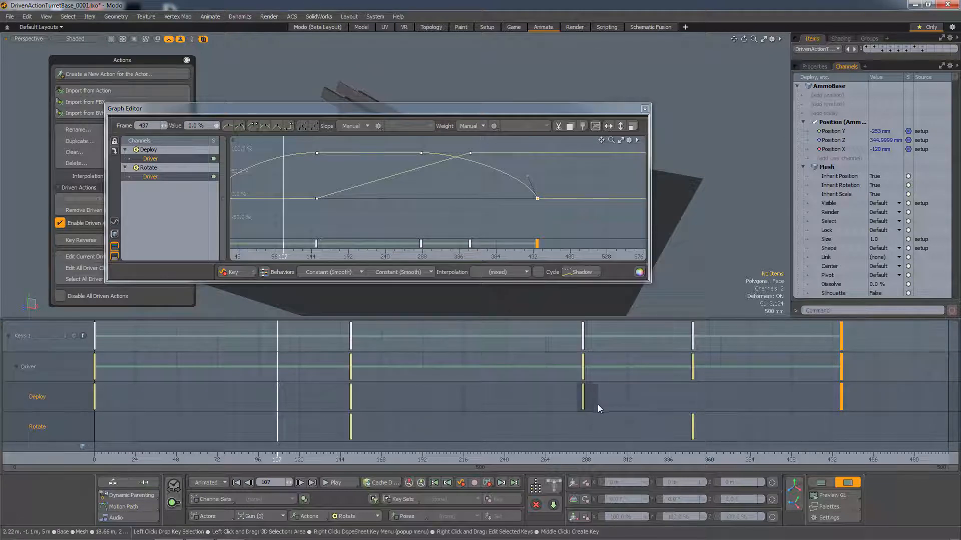
- Move Deploy's second 100% key to frame 350 and its final 0% key to frame 482, and close the Graph Editor
click(582, 405)
drag(583, 404, 692, 405)
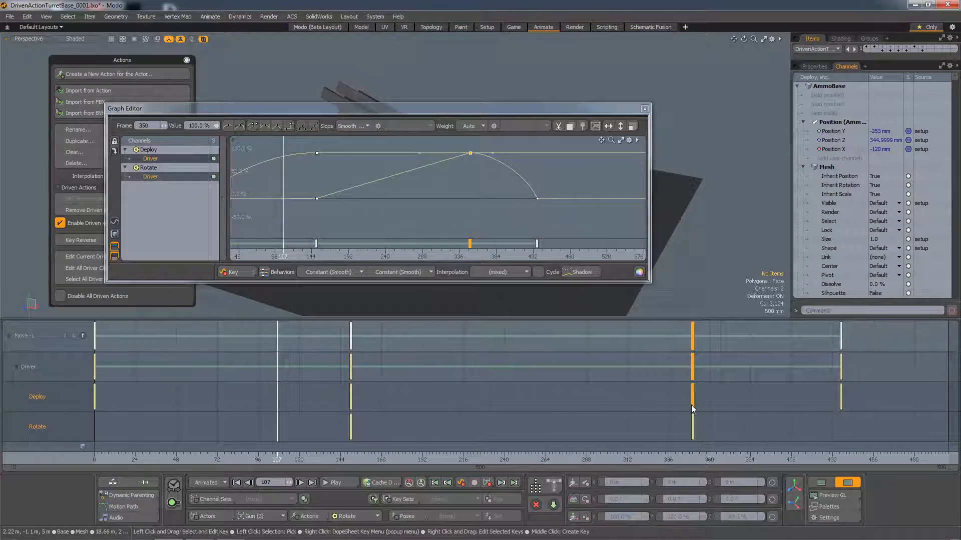
drag(841, 398, 920, 403)
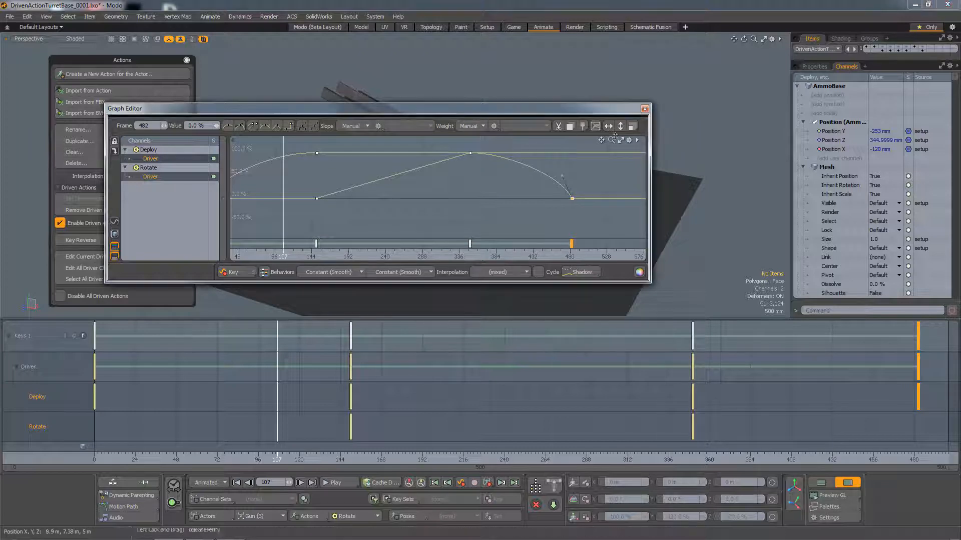
click(644, 110)
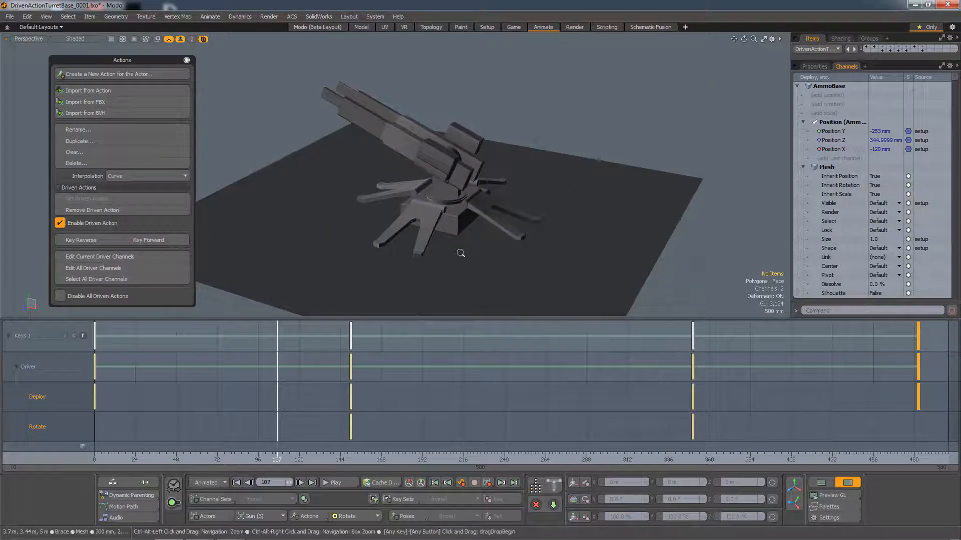
- Play the turret animation from frame 0 to check the deploy, rotate and retract sequence, and stop it
alt+drag(460, 252, 441, 242)
drag(105, 459, 93, 459)
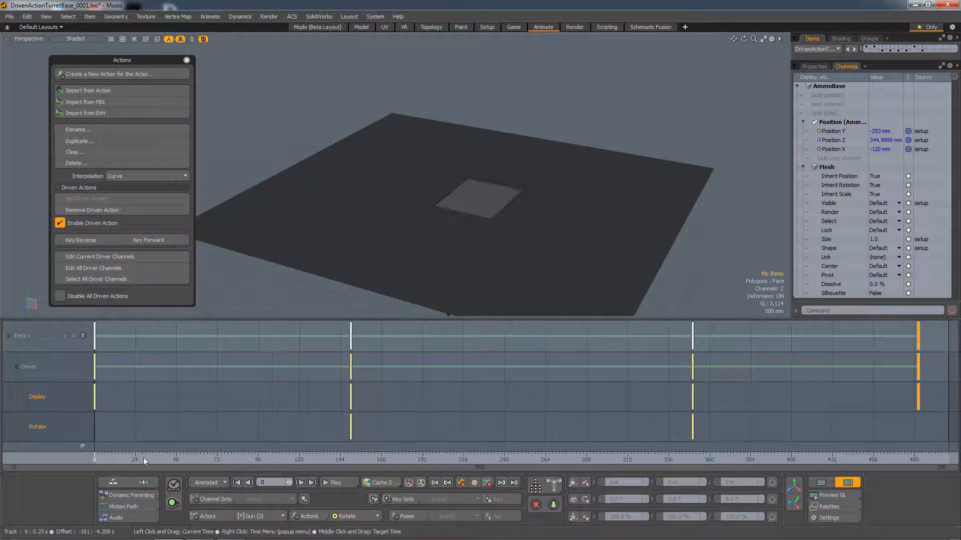
click(336, 483)
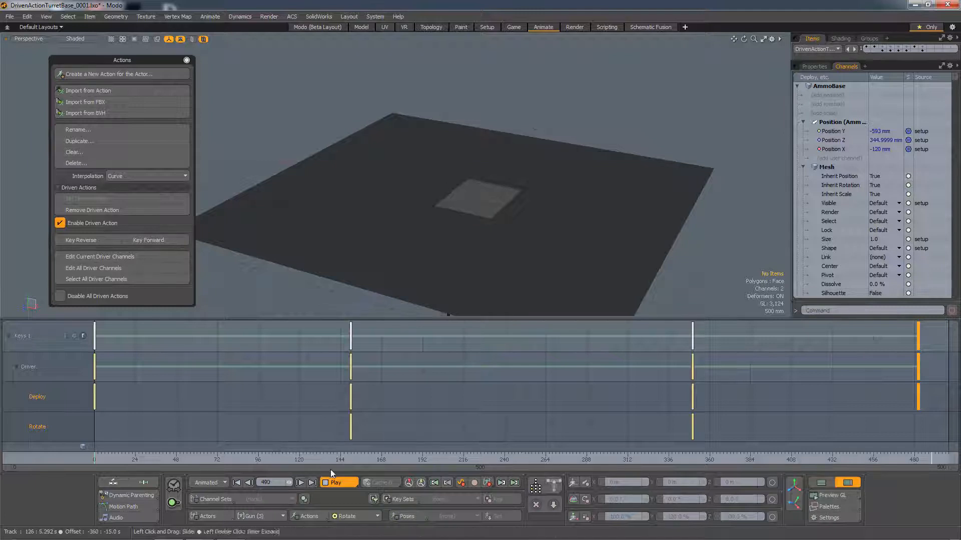
click(339, 483)
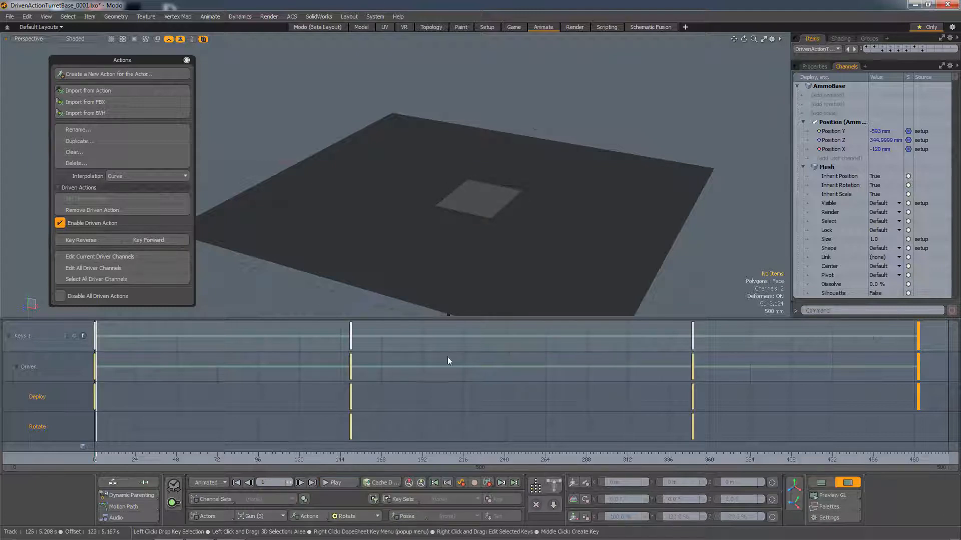
- Retime both drivers' keys after frame 0 to about frames 60, 101 and 167, and play the shortened animation
click(351, 336)
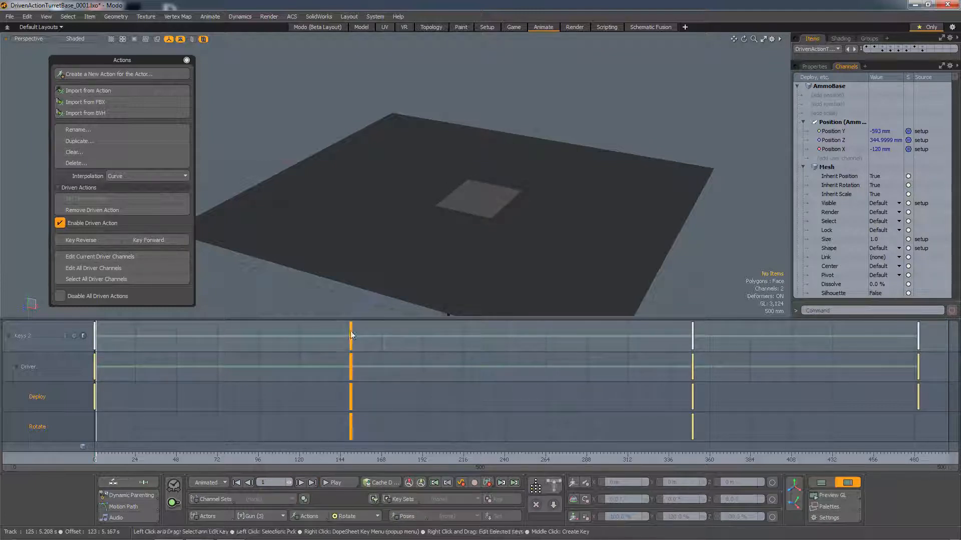
drag(307, 334, 217, 335)
click(351, 331)
drag(350, 331, 202, 333)
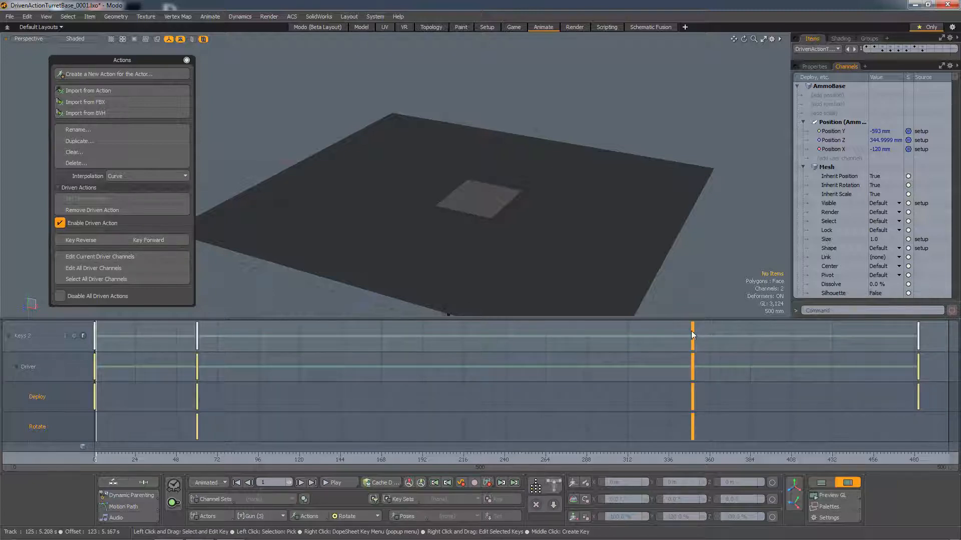
drag(691, 331, 263, 341)
drag(919, 336, 381, 345)
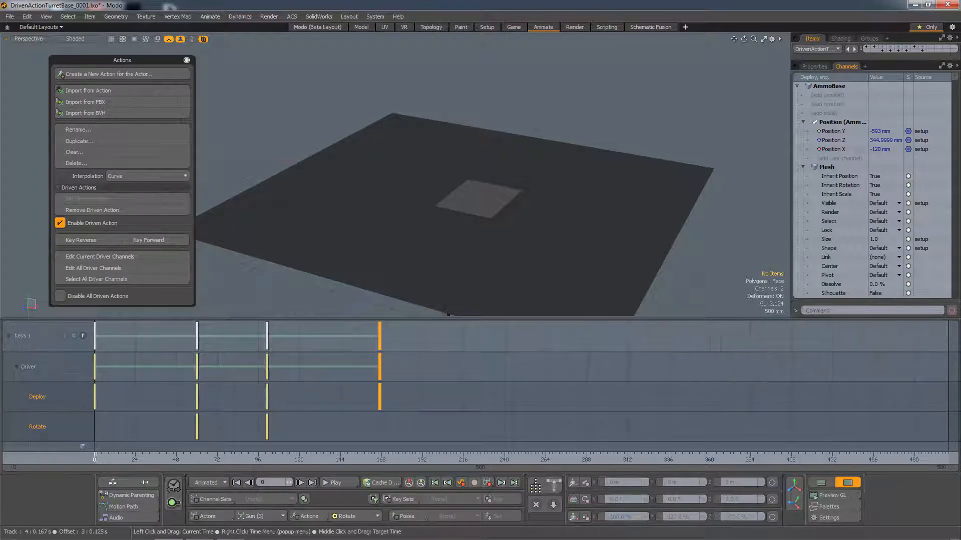
click(334, 484)
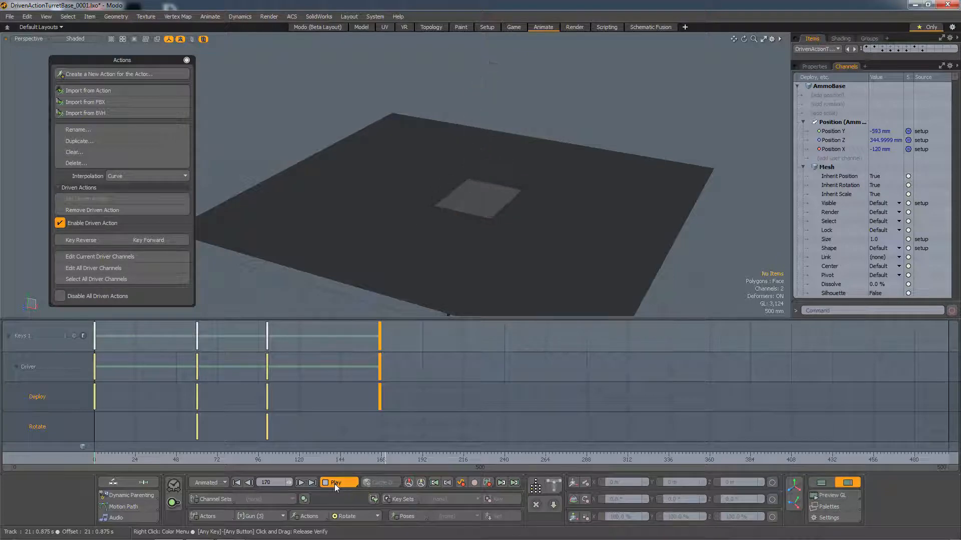
click(333, 483)
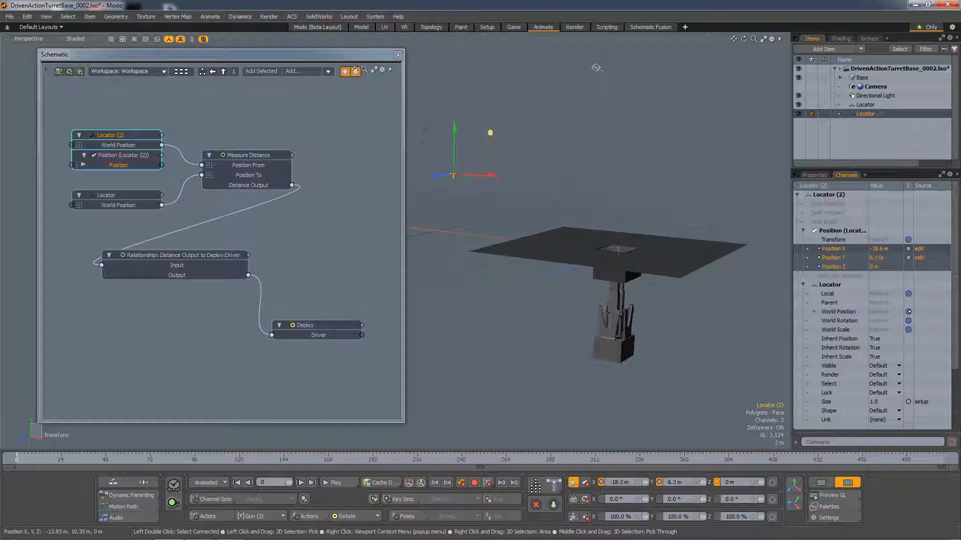
- Move Locator (2) along X past the turret to 16 m to test the distance-driven Deploy action
drag(517, 145, 858, 150)
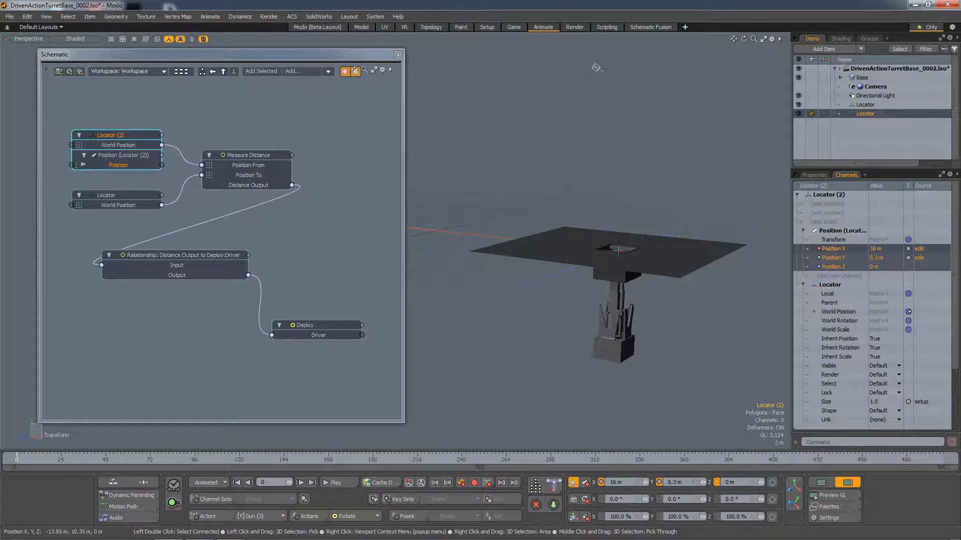